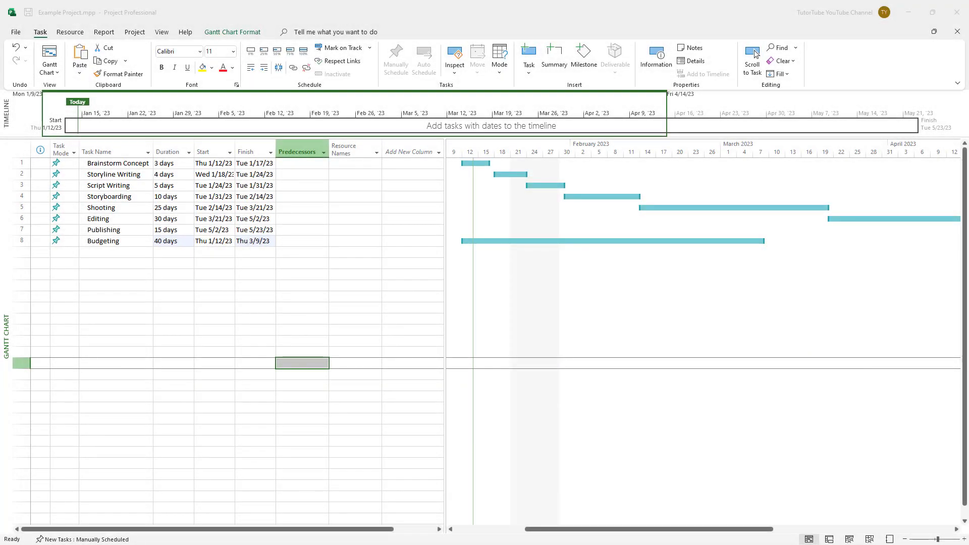
Select the task names from Brainstorm Concept through Publishing.
click(138, 161)
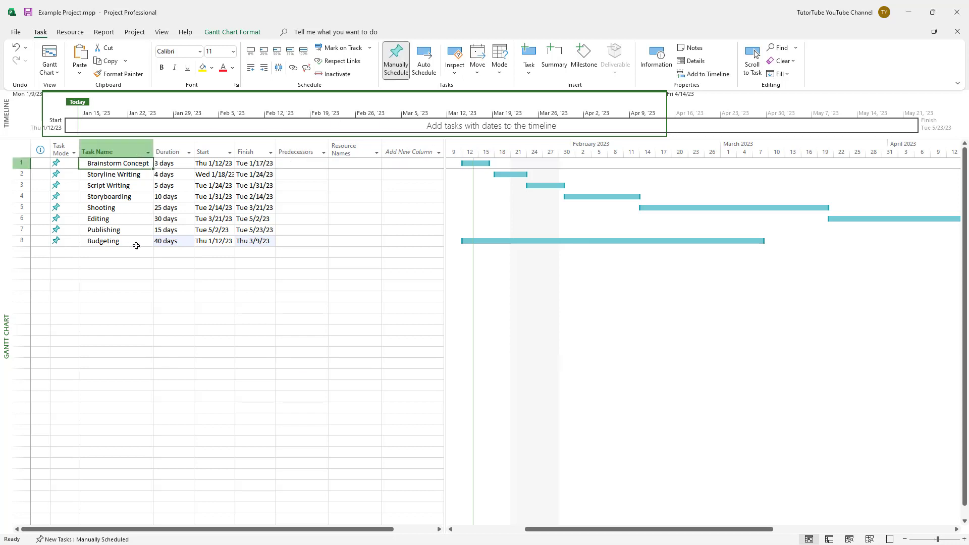
click(116, 245)
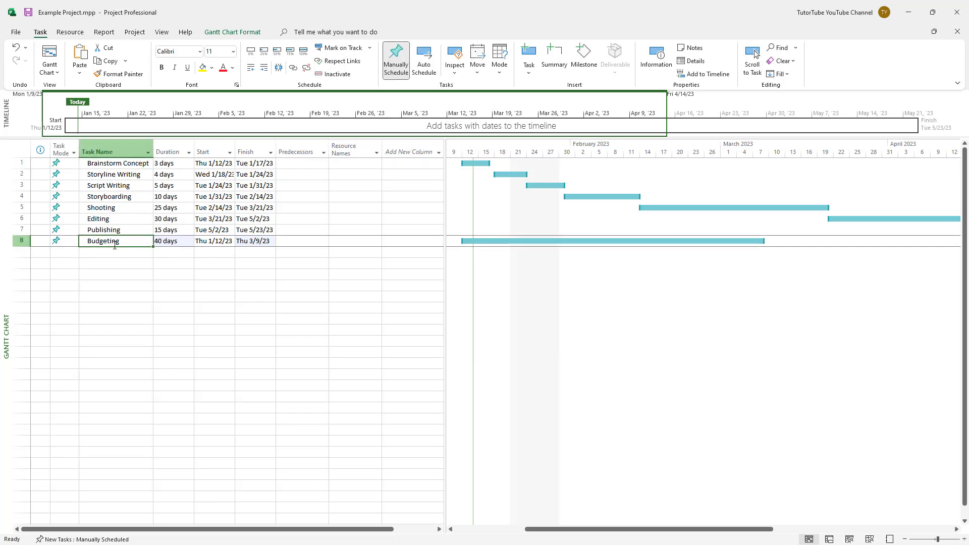
click(129, 274)
drag(117, 168, 110, 229)
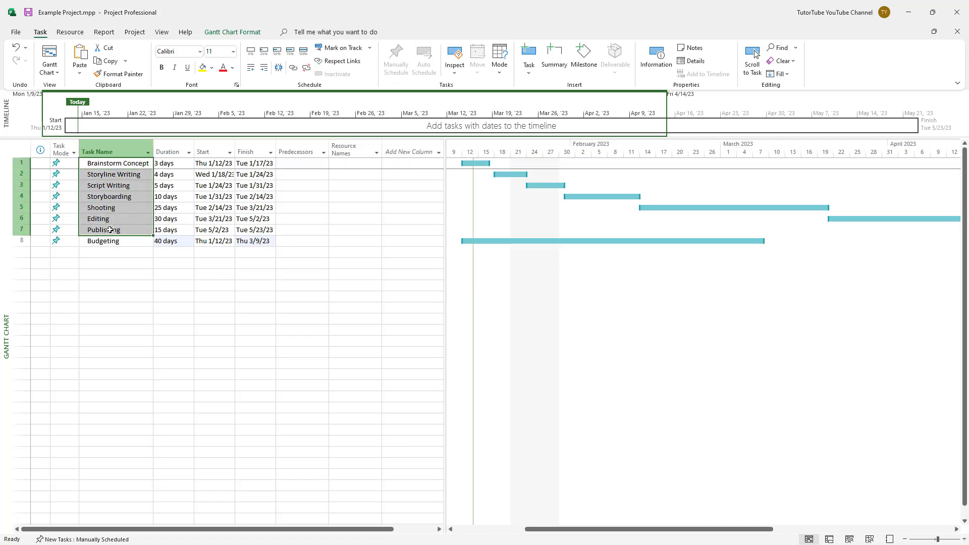
click(108, 242)
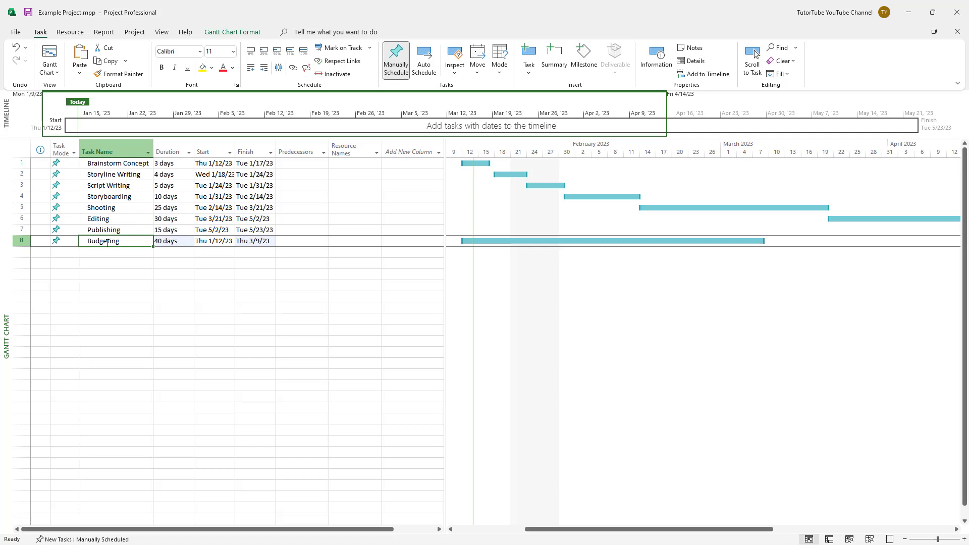
drag(130, 164, 126, 232)
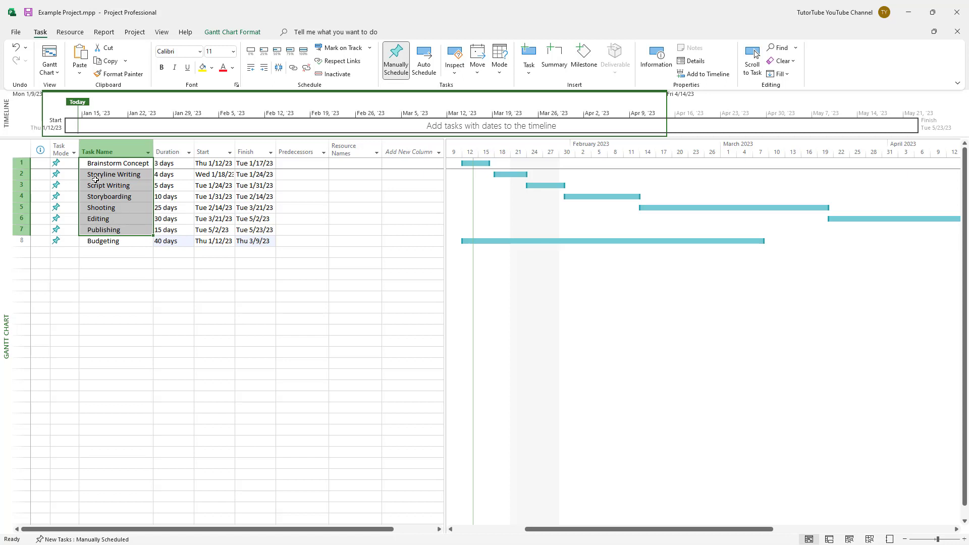
Insert a new task named Production above Brainstorm Concept in row 1.
click(23, 162)
right_click(24, 162)
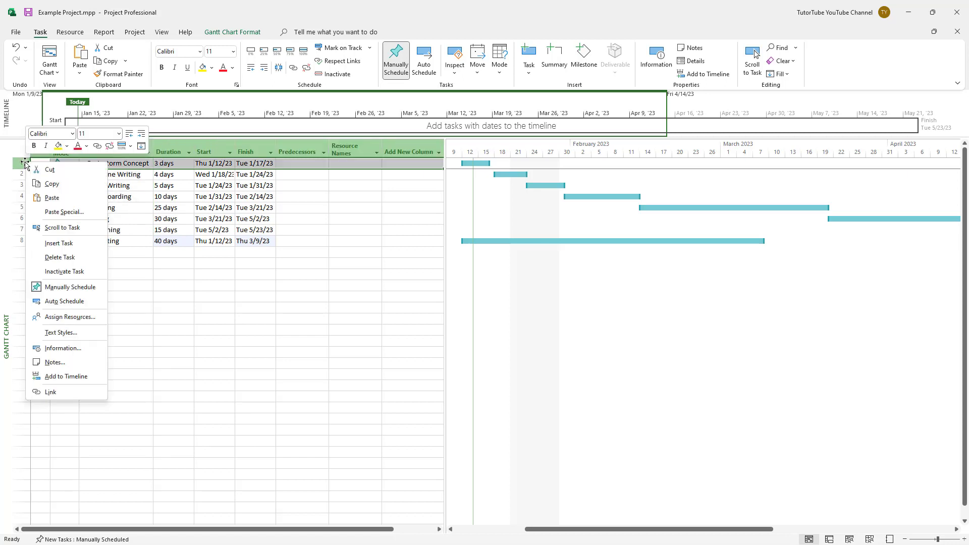
click(86, 245)
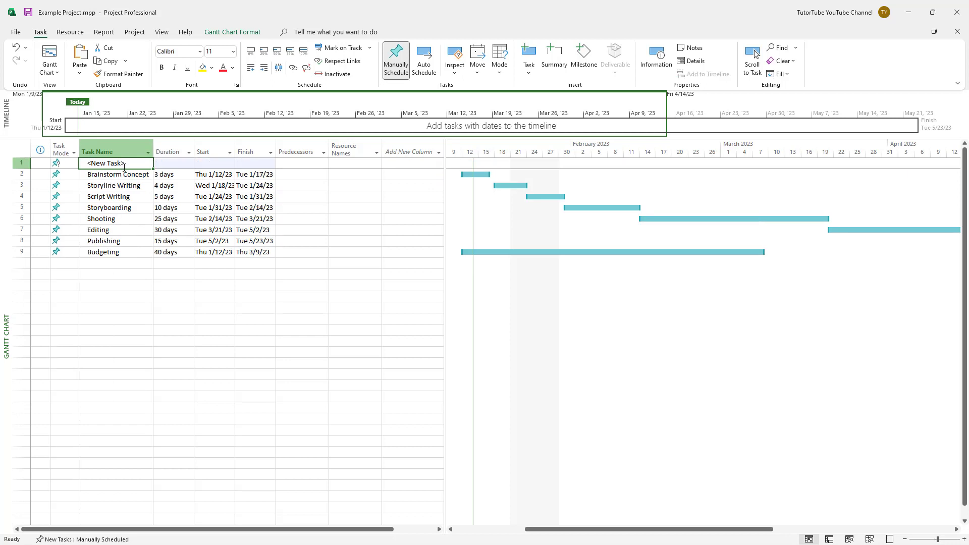
text(Production)
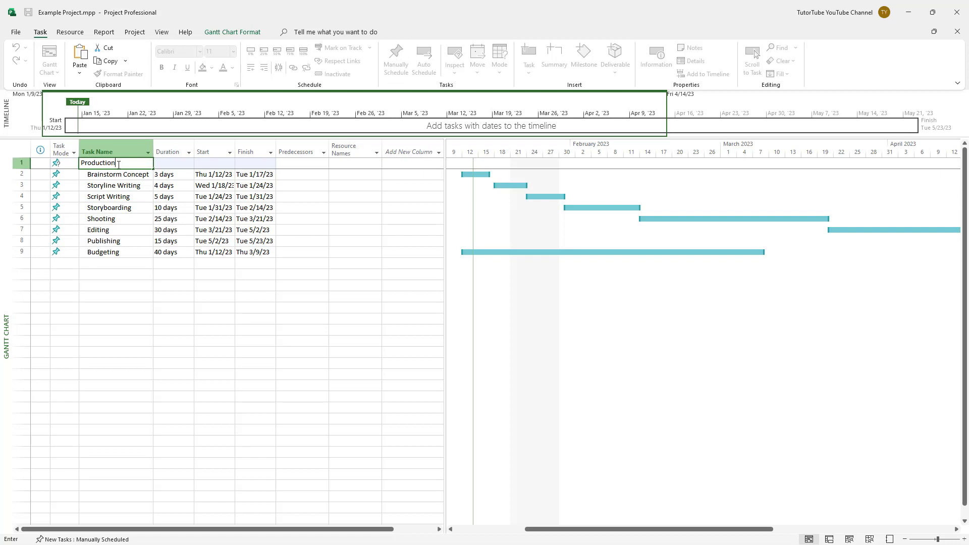
click(163, 330)
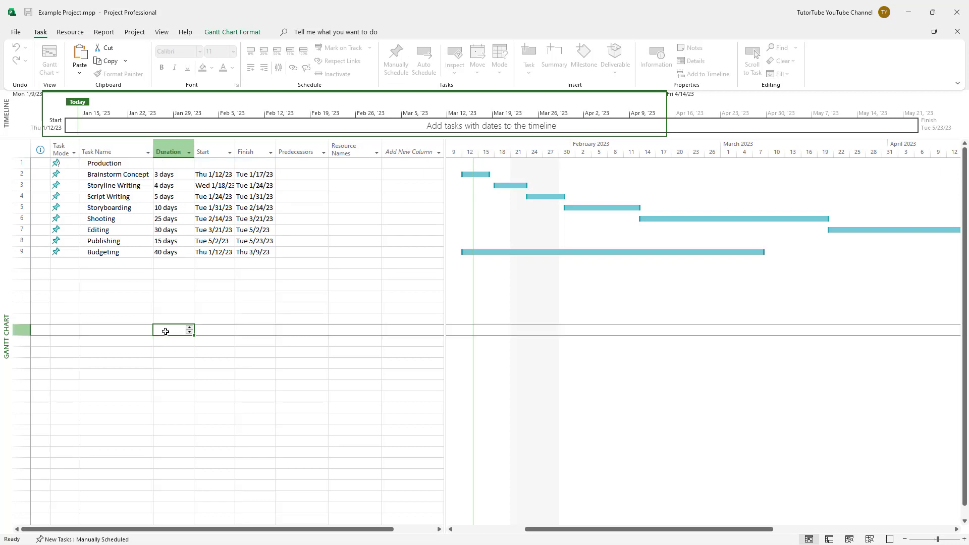
click(100, 174)
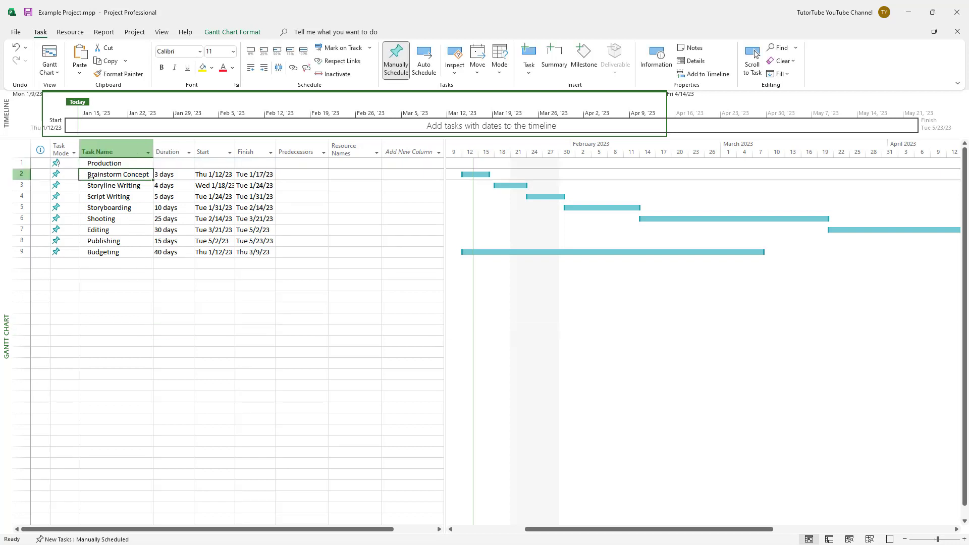
Indent Brainstorm Concept through Publishing under Production, making it a 93-day summary task.
click(108, 218)
click(105, 175)
shift+click(110, 243)
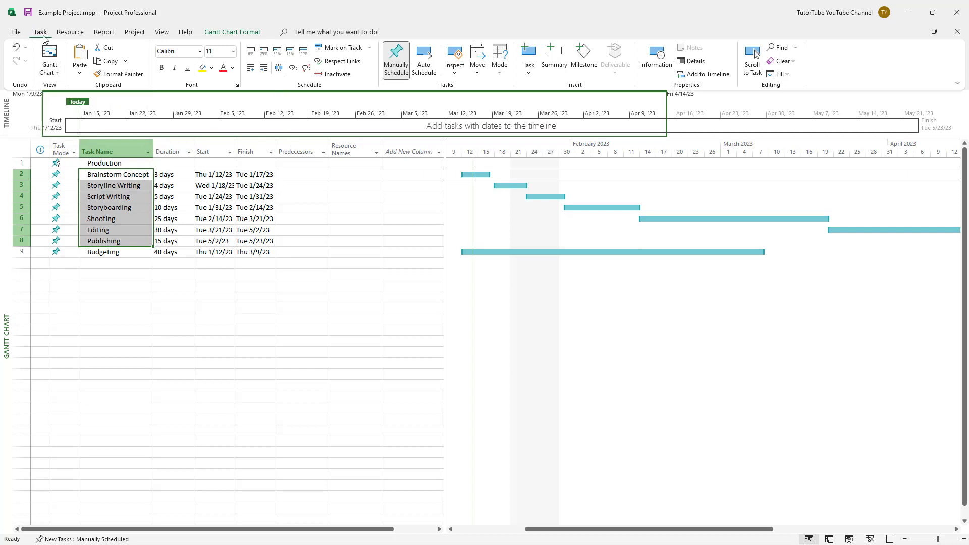
click(264, 68)
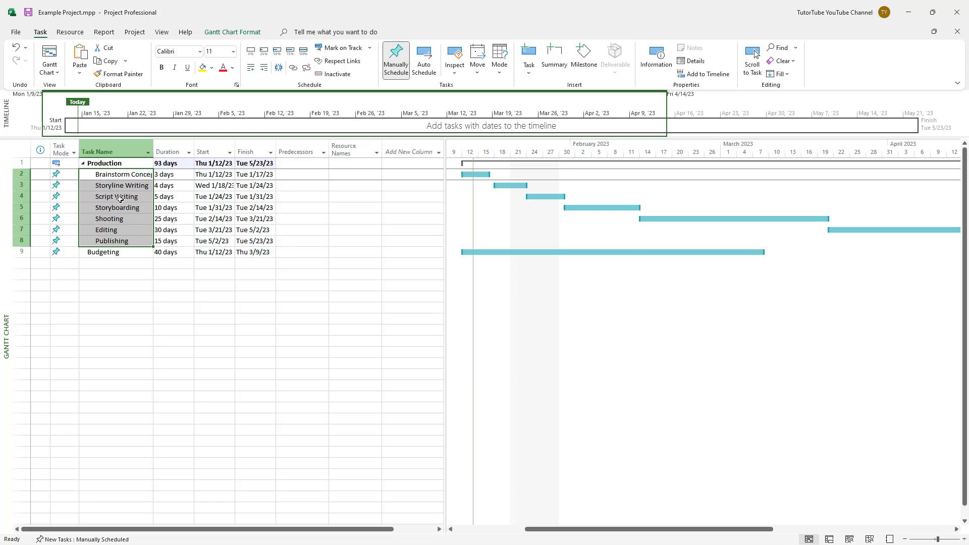
click(92, 164)
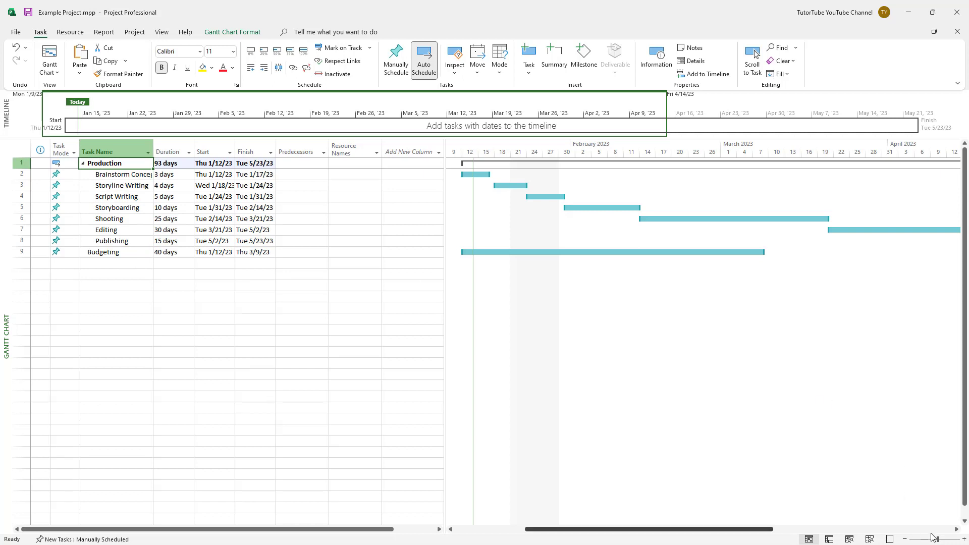
Zoom the timescale out to January–June 2023 and collapse and re-expand Production's subtasks.
drag(937, 539, 934, 538)
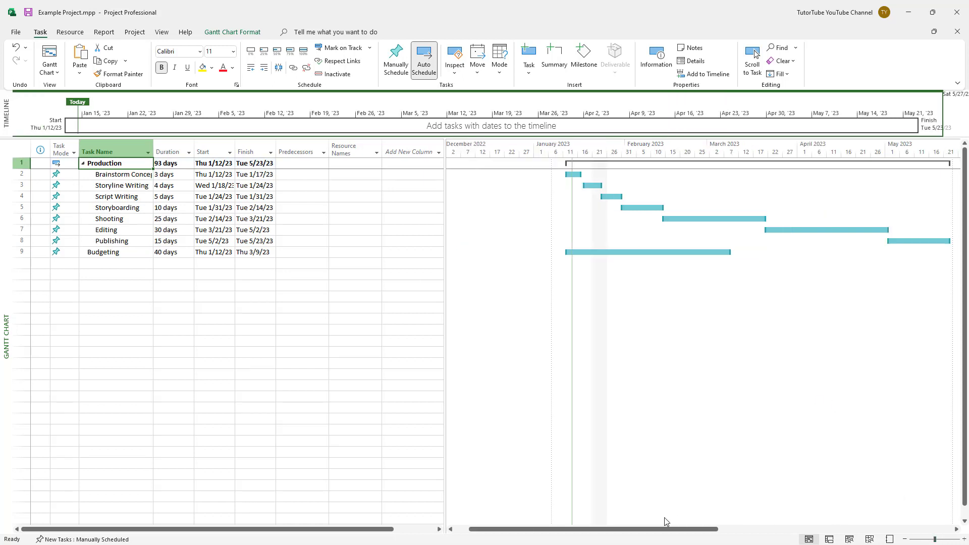
drag(660, 529, 703, 530)
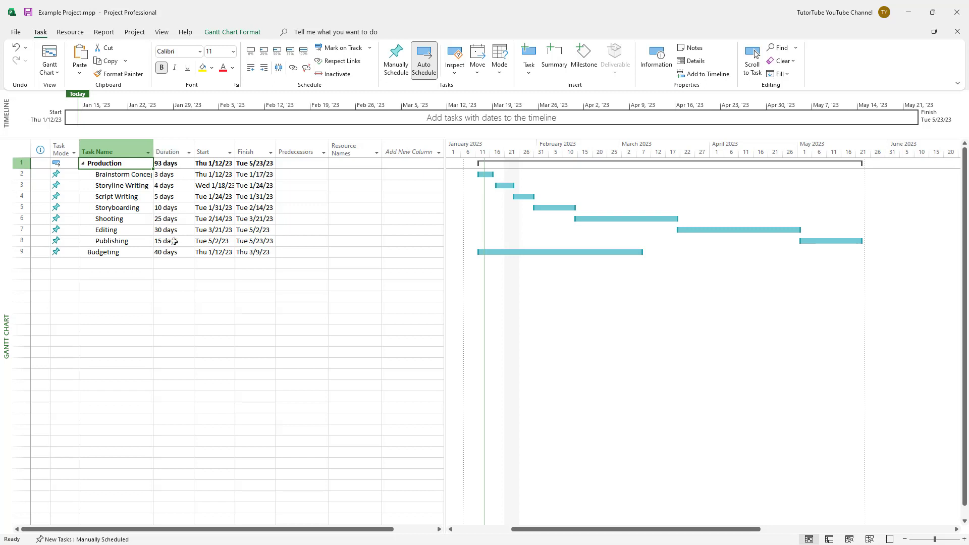
click(83, 164)
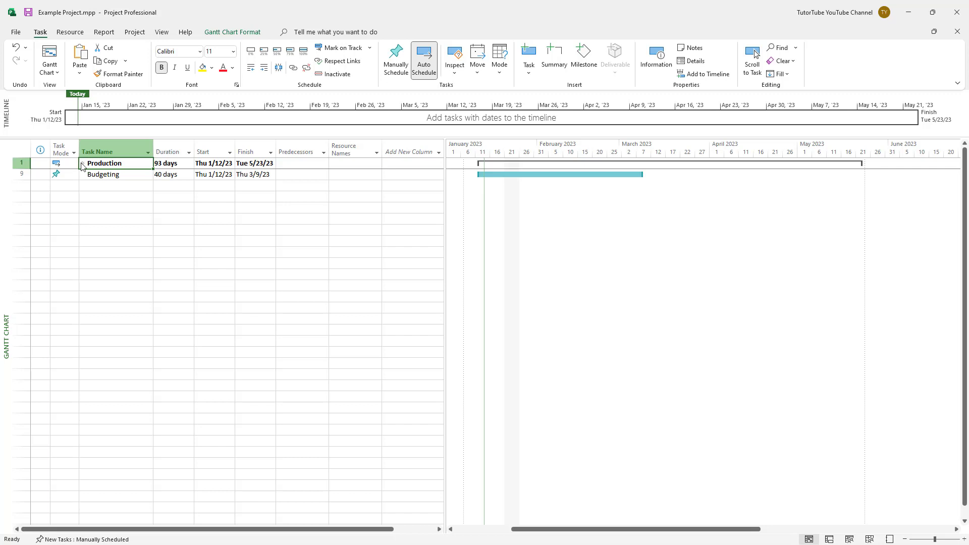
click(81, 163)
click(81, 163)
click(80, 163)
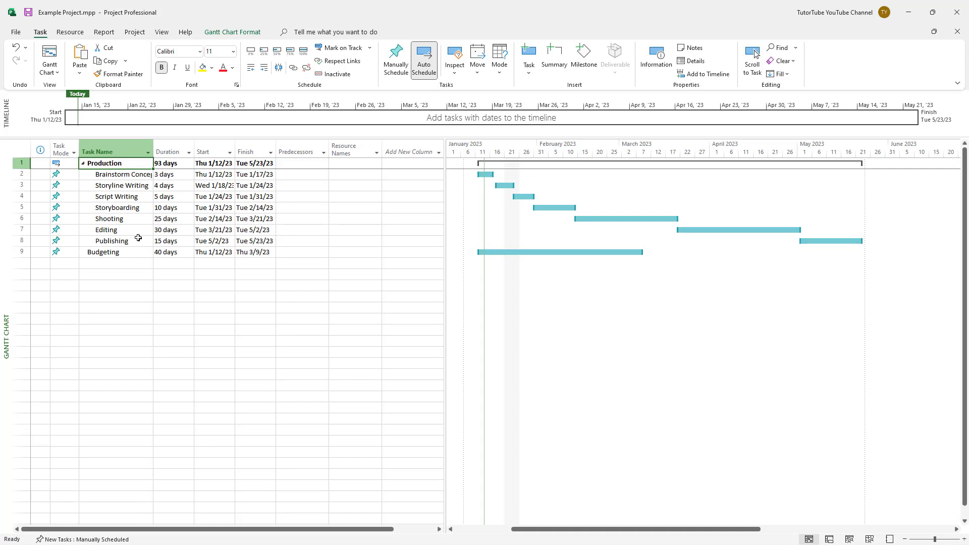
Select tasks under Production, ending with the whole Brainstorm Concept row selected.
click(133, 175)
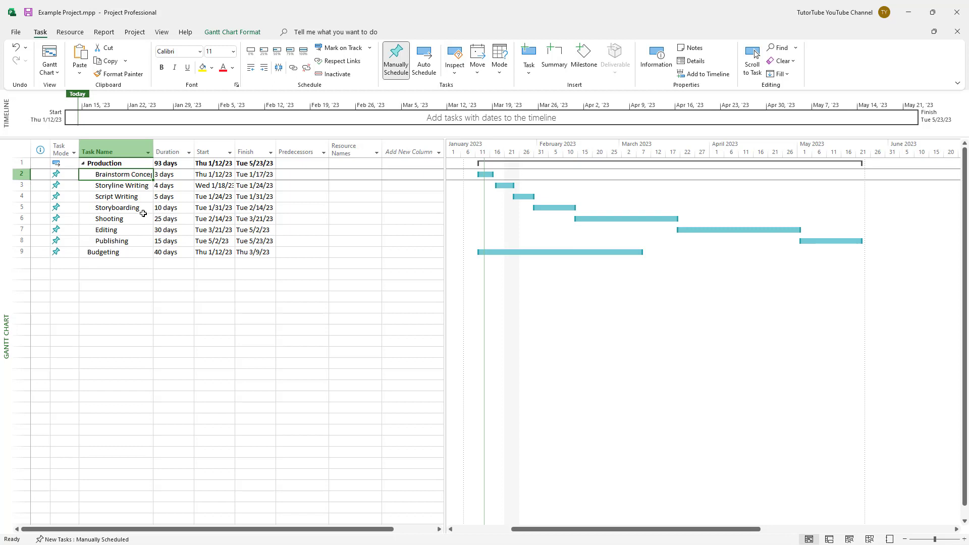
click(144, 186)
click(141, 211)
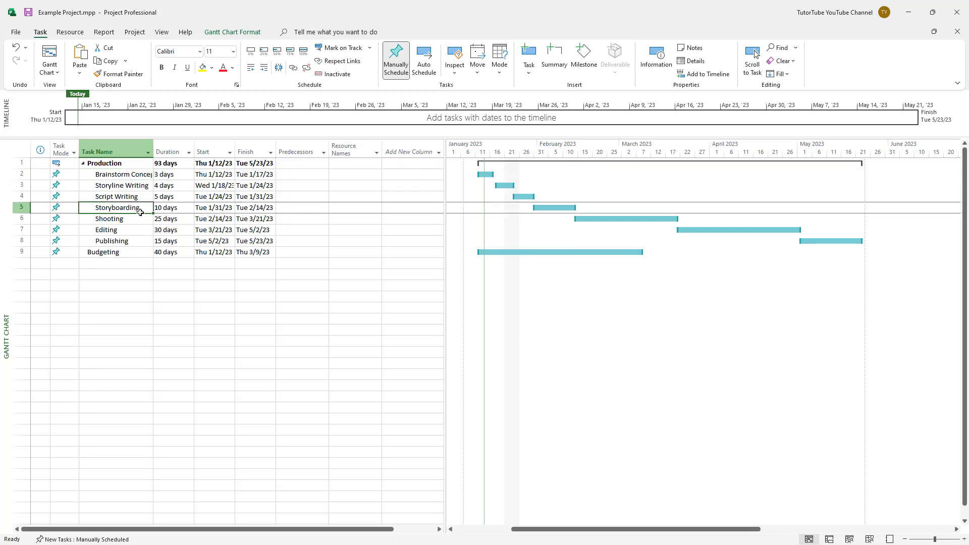
click(125, 187)
click(126, 176)
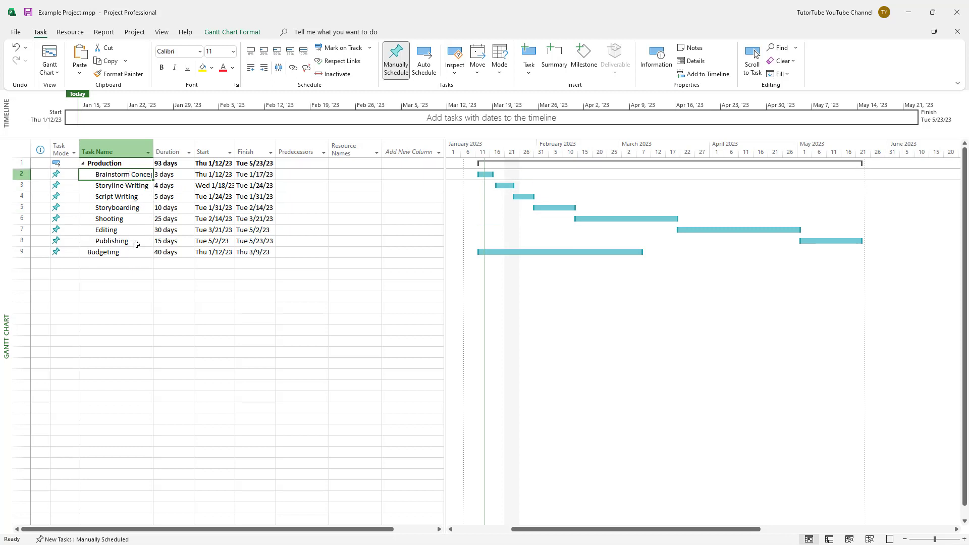
click(22, 174)
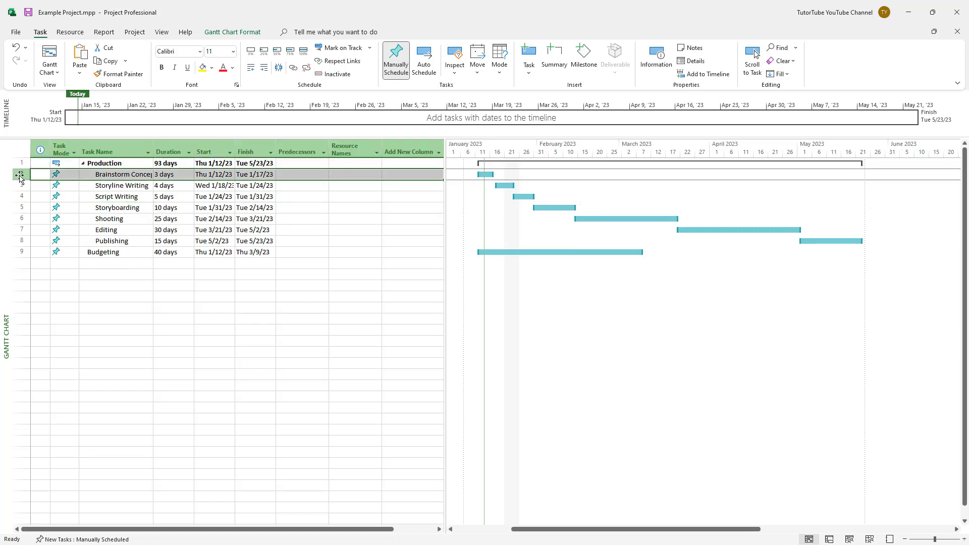
Insert a new task named Pre Production above Brainstorm Concept.
right_click(24, 175)
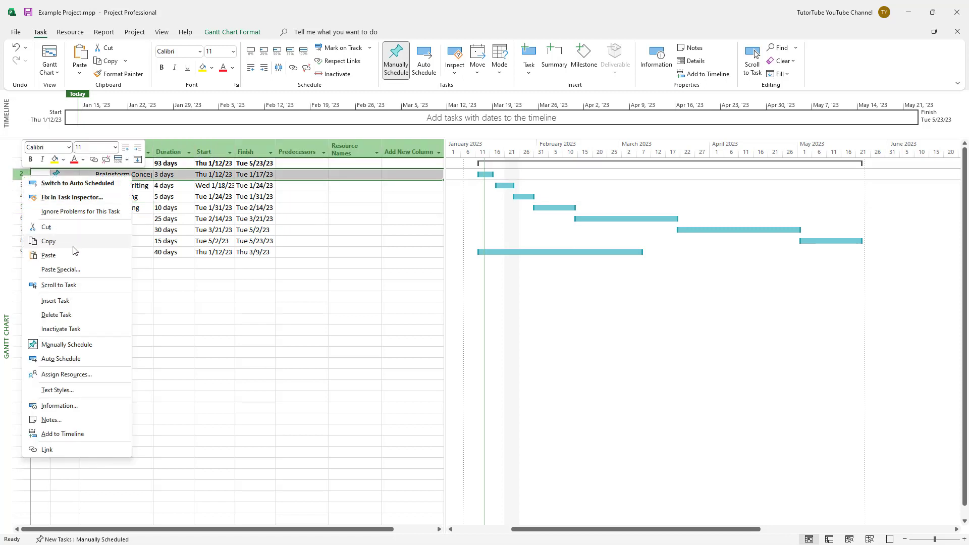
click(79, 303)
click(139, 200)
click(132, 175)
text(Pre)
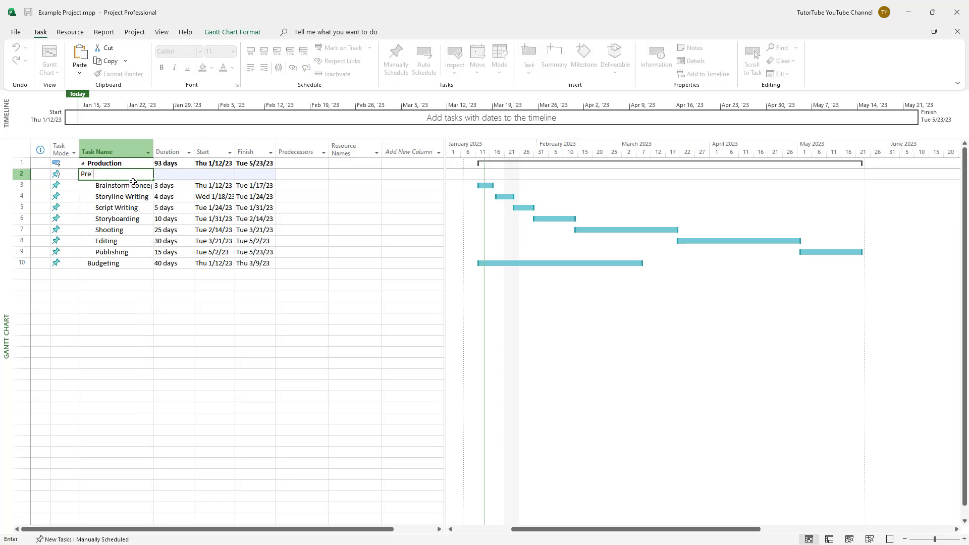
text( Production)
click(107, 359)
click(131, 174)
Indent Brainstorm Concept through Storyboarding under Pre Production, a 23-day summary task.
click(126, 188)
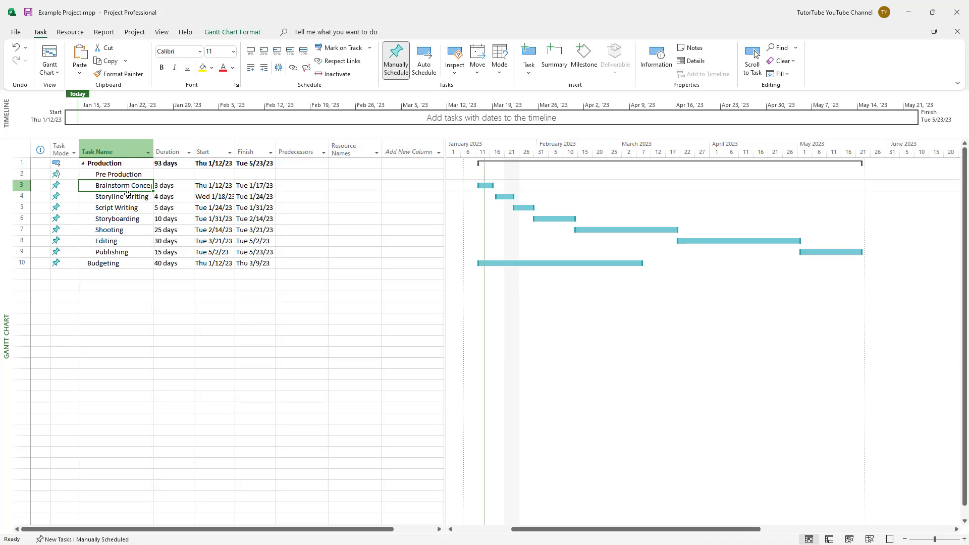
drag(131, 197, 138, 219)
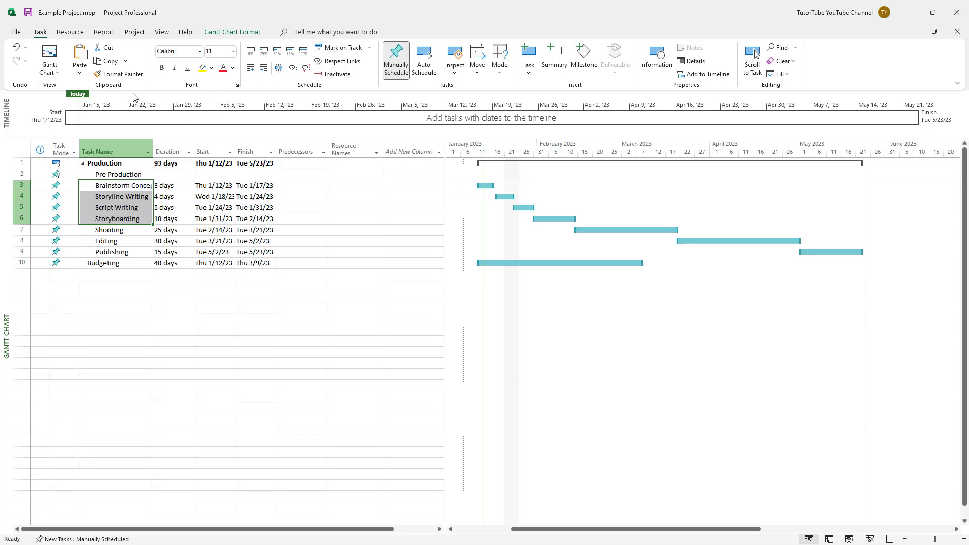
click(263, 67)
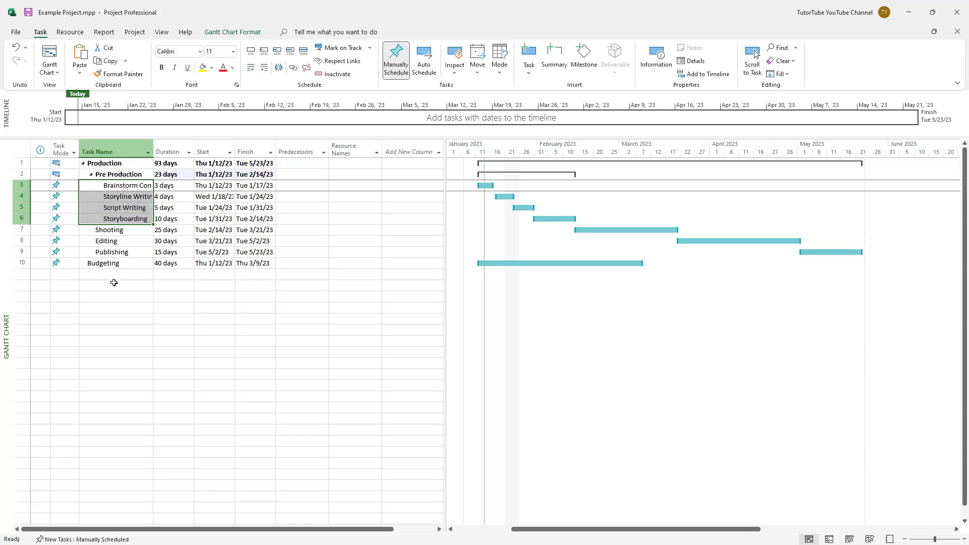
click(111, 307)
click(22, 229)
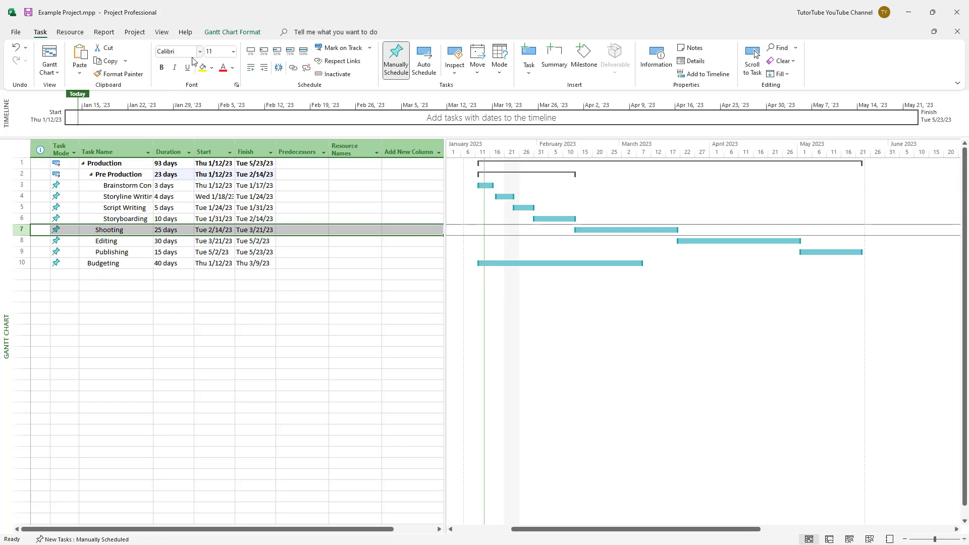
Insert a new task above Shooting and outdent it out of Pre Production.
right_click(23, 229)
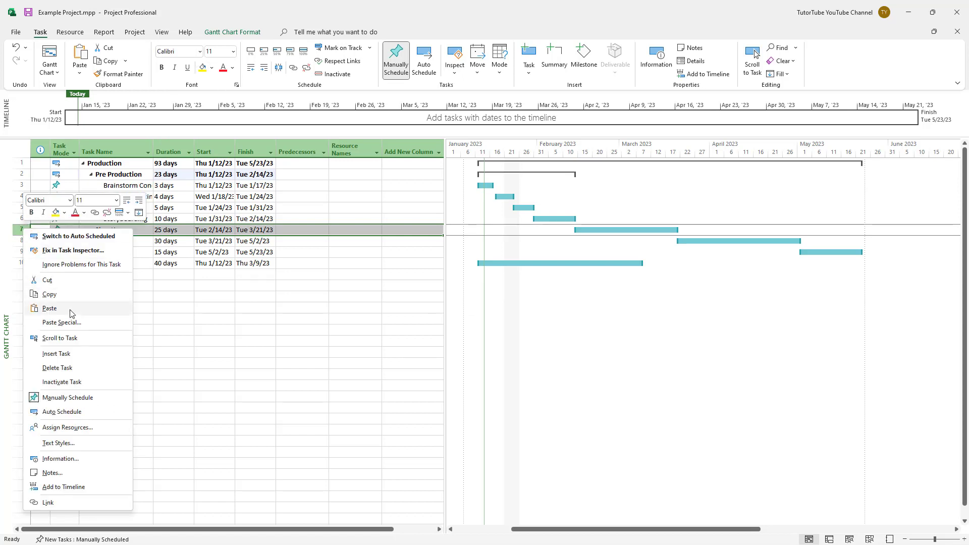
click(56, 353)
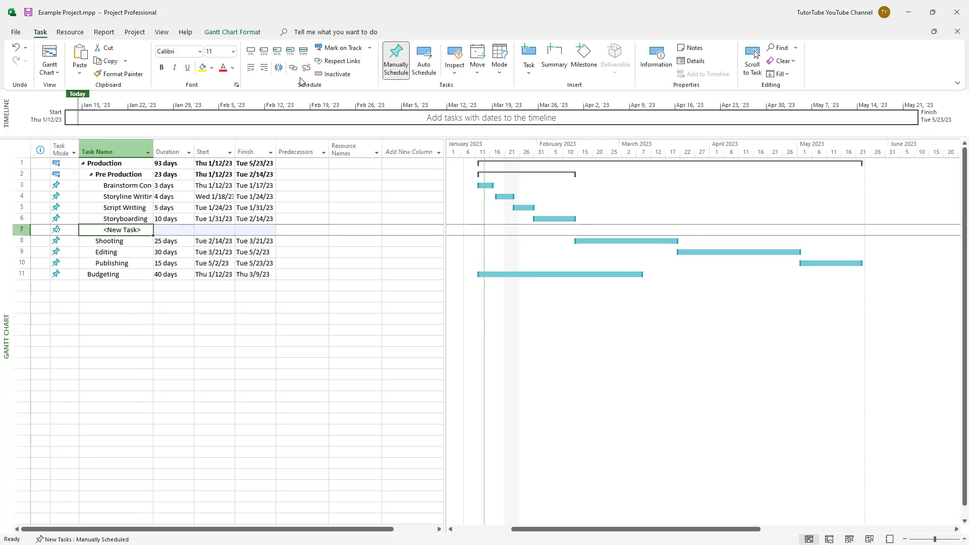
click(250, 68)
double_click(115, 231)
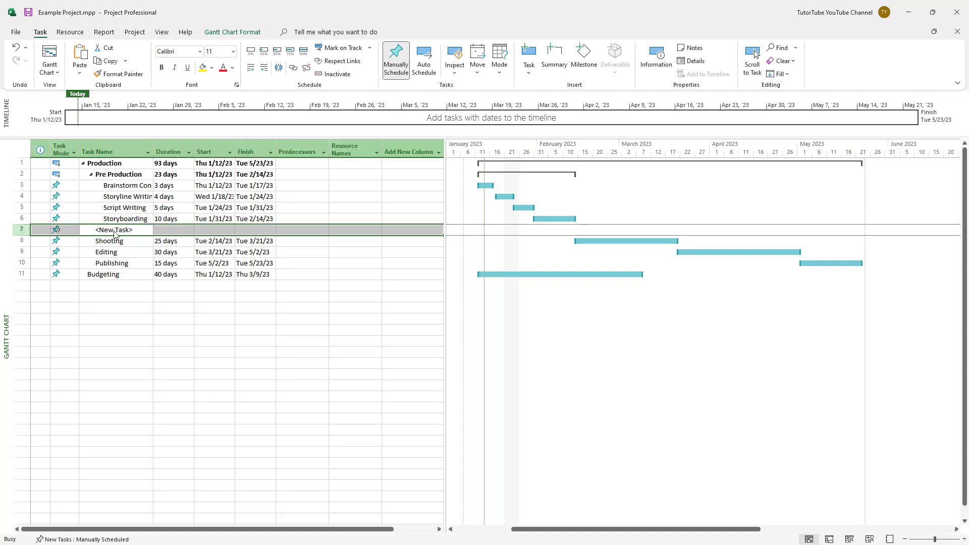
click(617, 359)
Name the new task Production and indent Shooting beneath it as a 25-day summary.
click(112, 294)
click(115, 229)
text(d)
key(BackSpace)
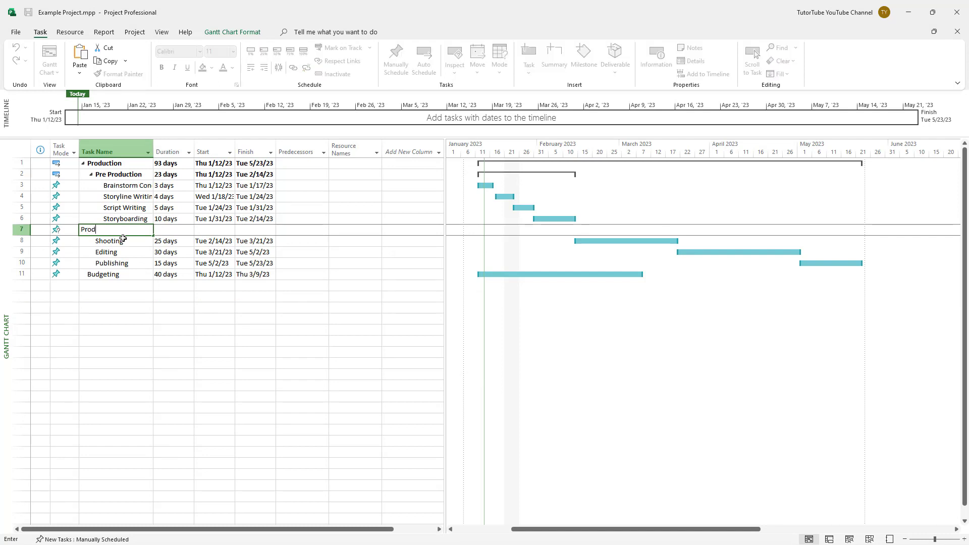
text(Production)
click(80, 346)
click(113, 239)
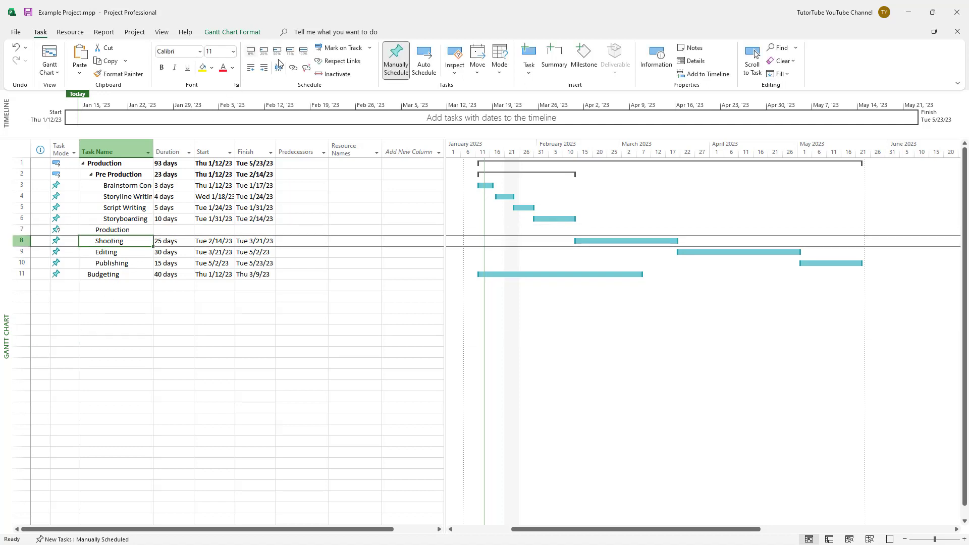
click(264, 68)
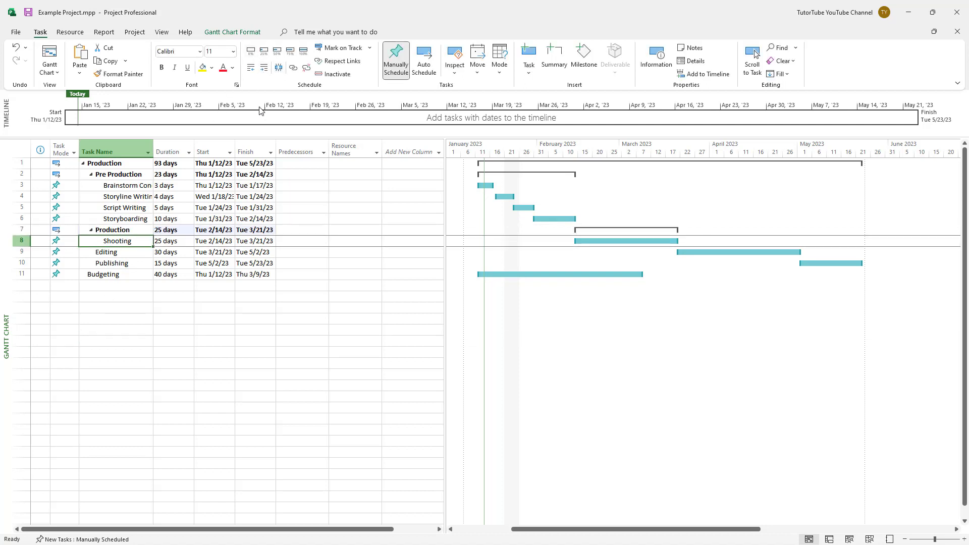
click(112, 253)
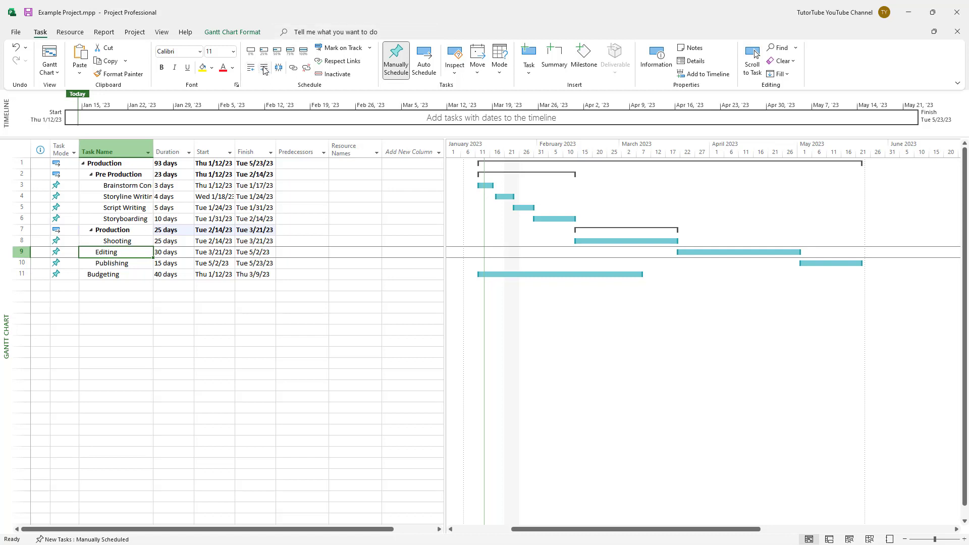
Insert a new task above Editing and outdent it out of Production.
click(24, 253)
right_click(24, 252)
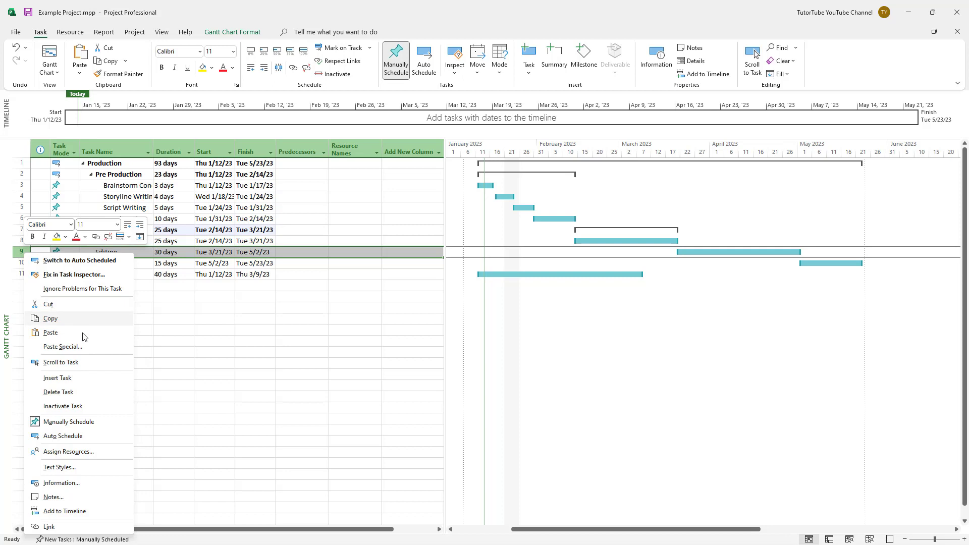
click(70, 378)
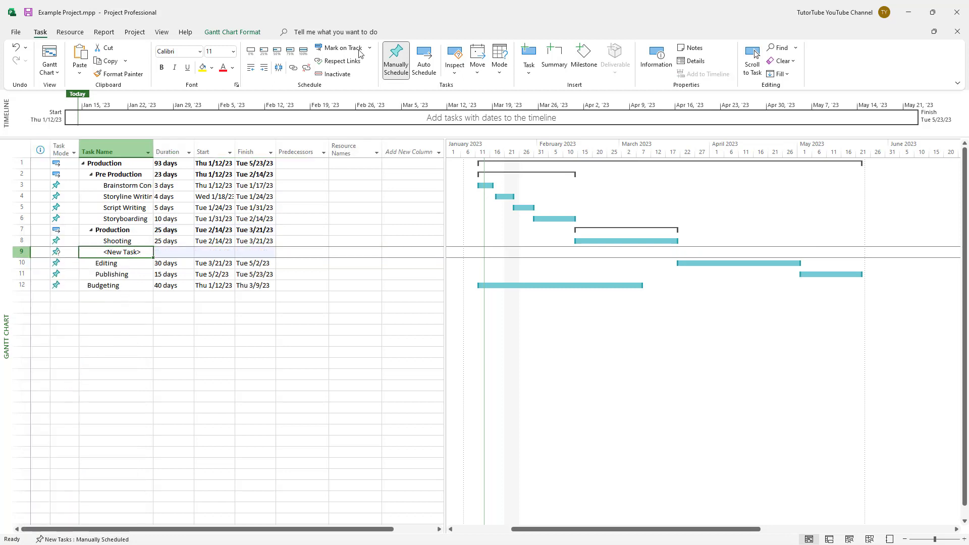
click(251, 68)
Name the new task Post Production and indent Editing and Publishing beneath it.
click(116, 318)
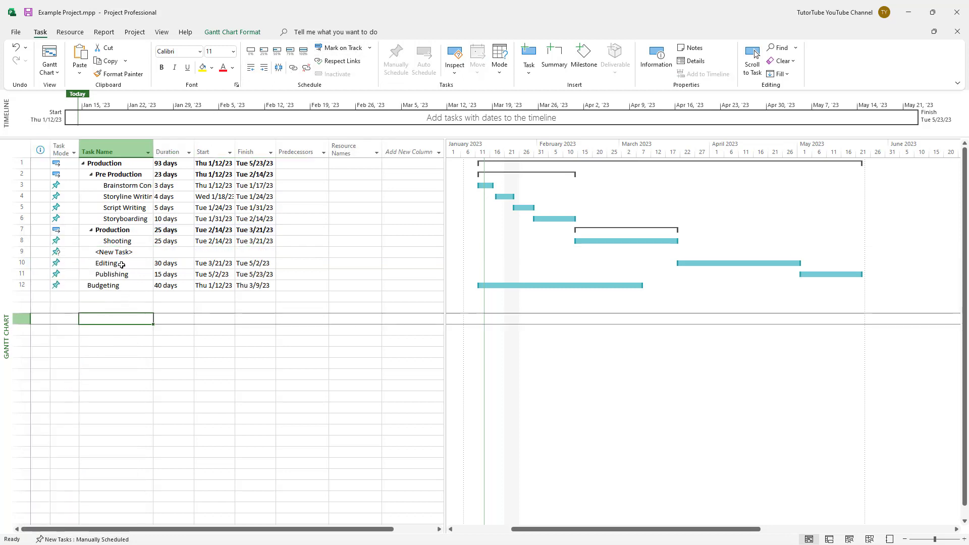
text(Post Production)
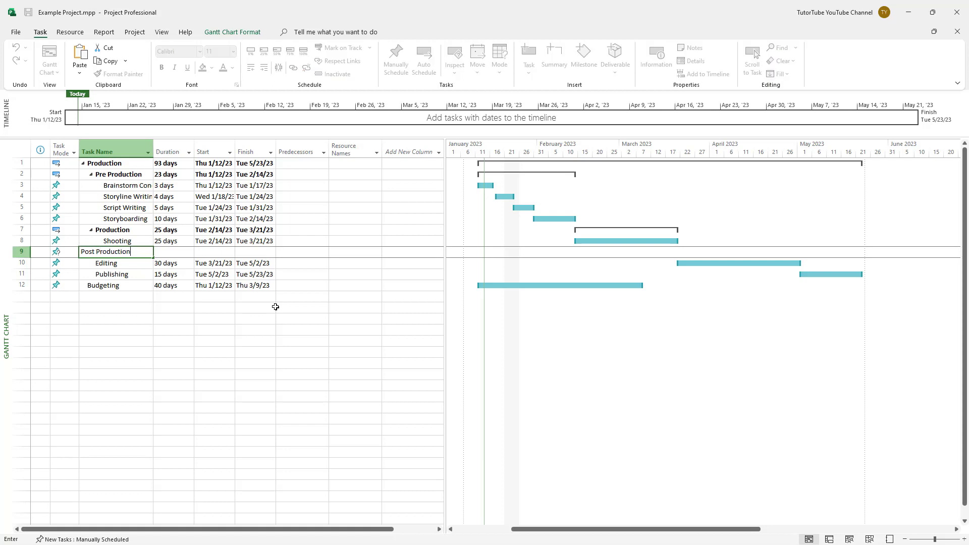
click(235, 382)
click(116, 252)
click(119, 263)
shift+click(118, 274)
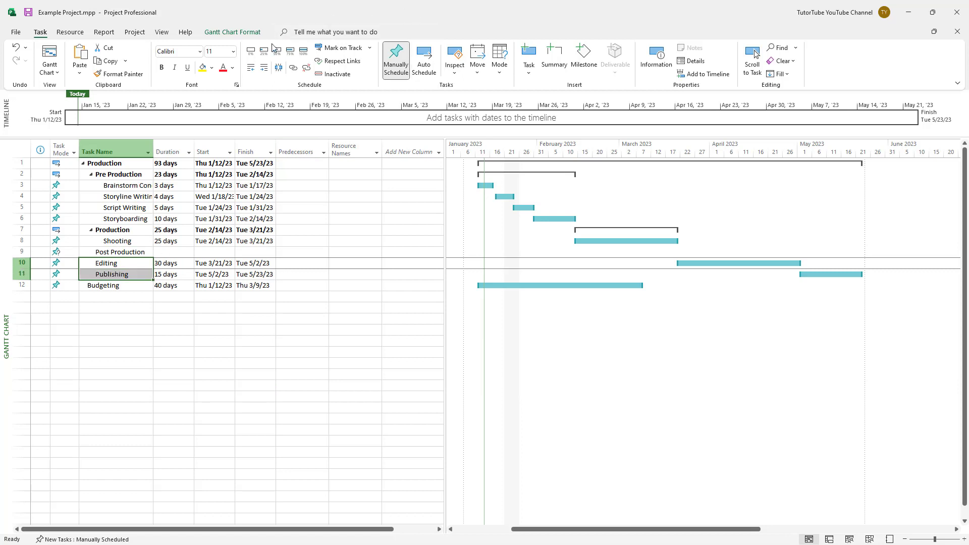
click(264, 69)
click(174, 374)
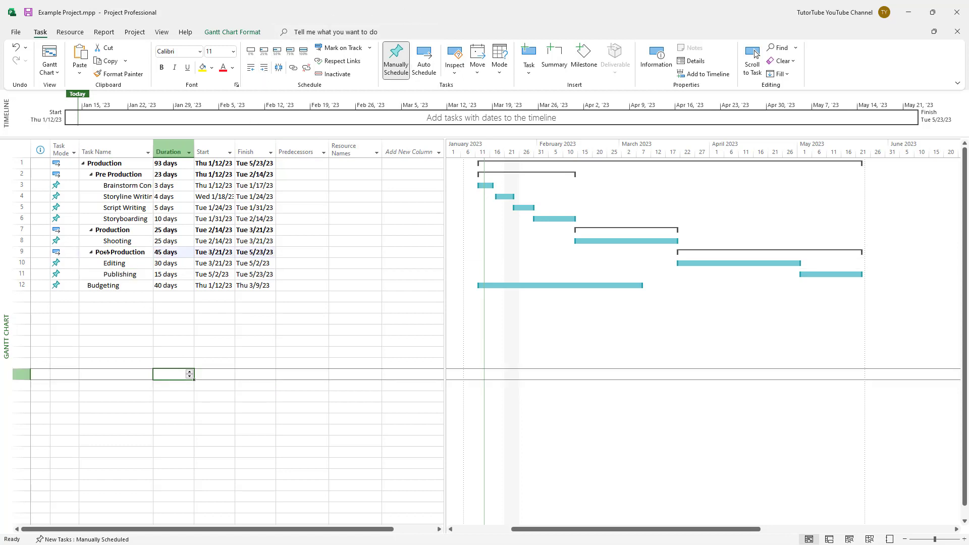
click(83, 165)
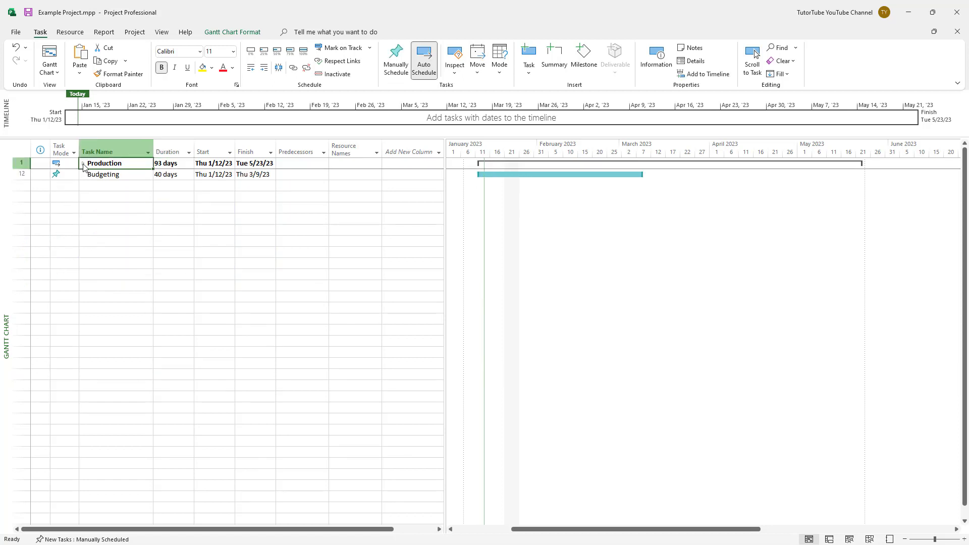
click(83, 164)
click(91, 174)
click(91, 185)
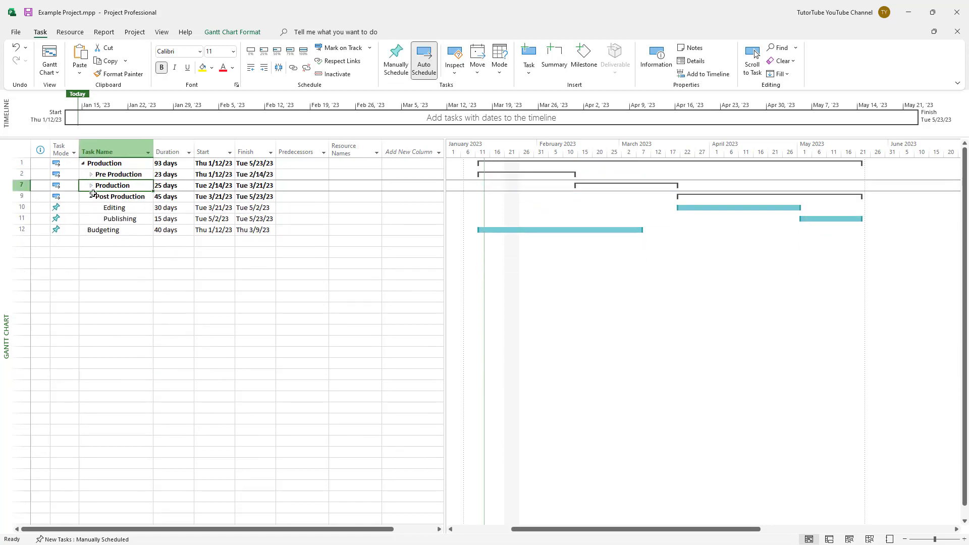
click(91, 196)
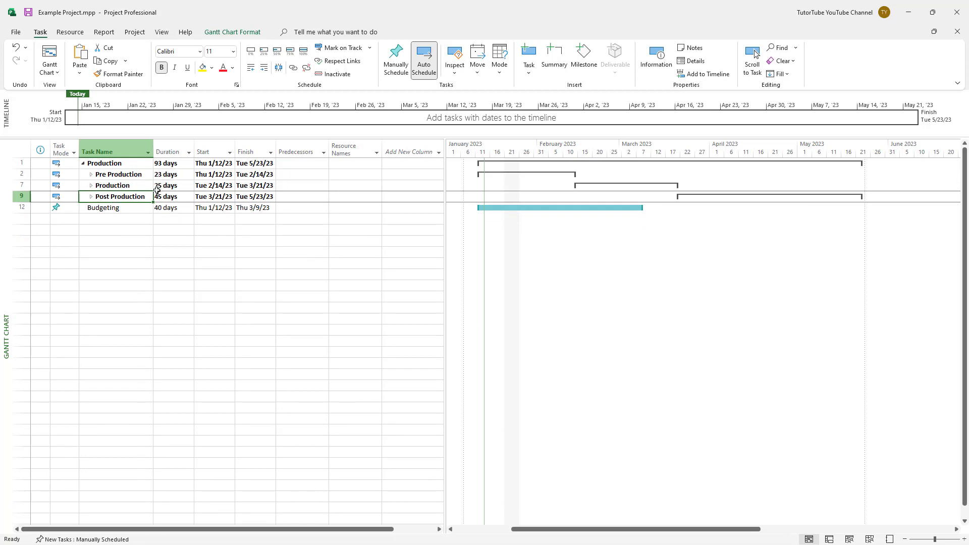
click(91, 197)
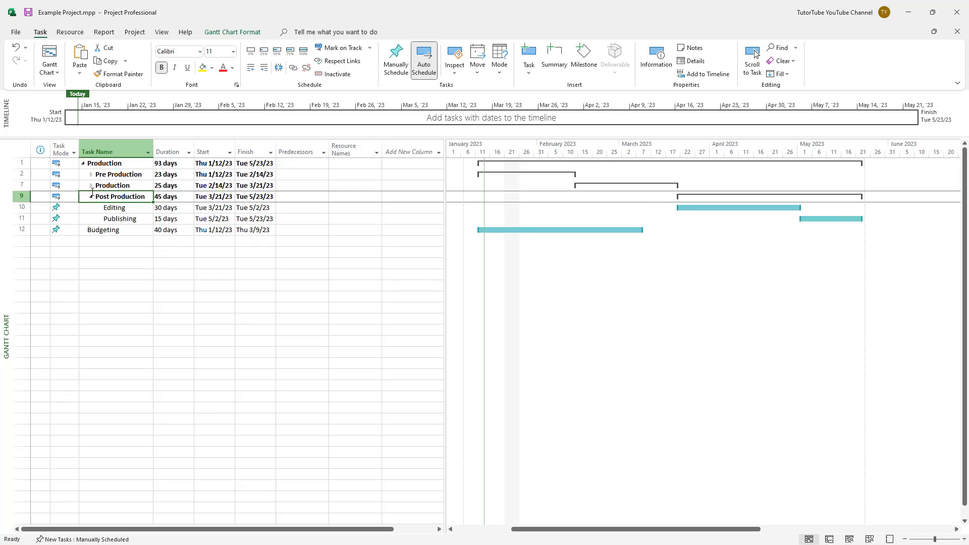
click(91, 186)
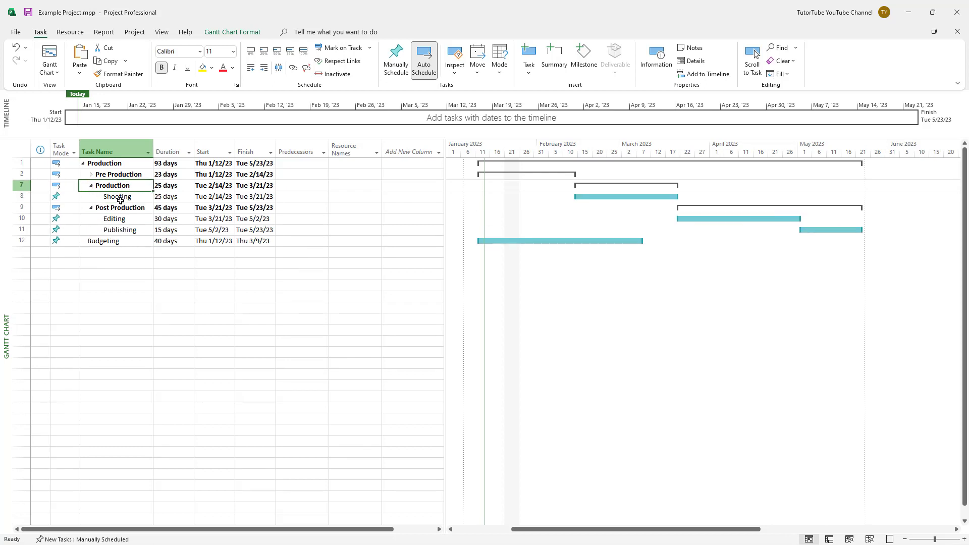
click(93, 175)
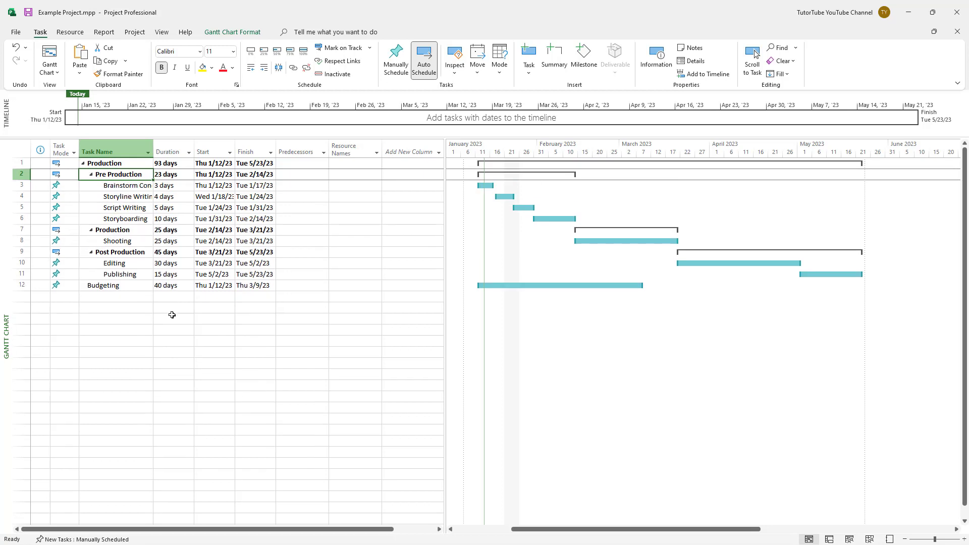
click(204, 332)
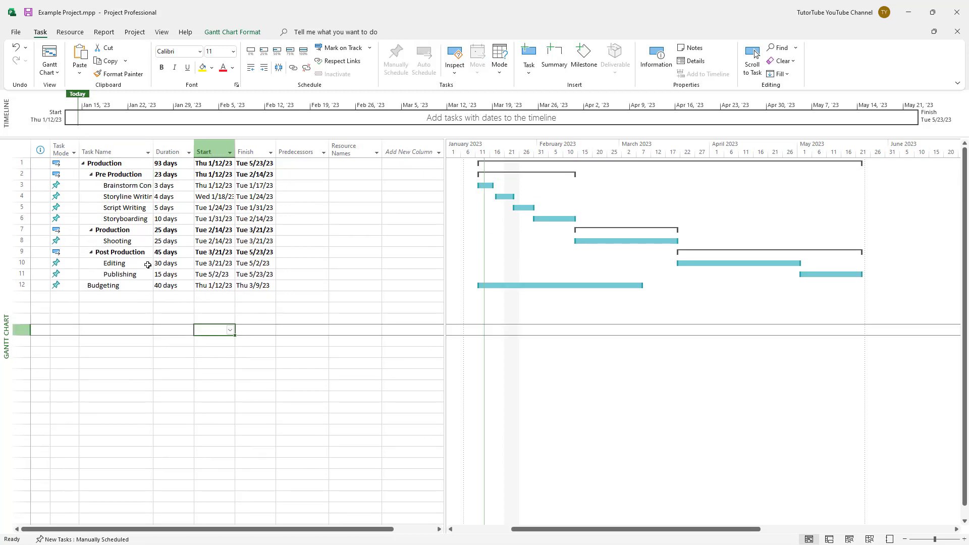